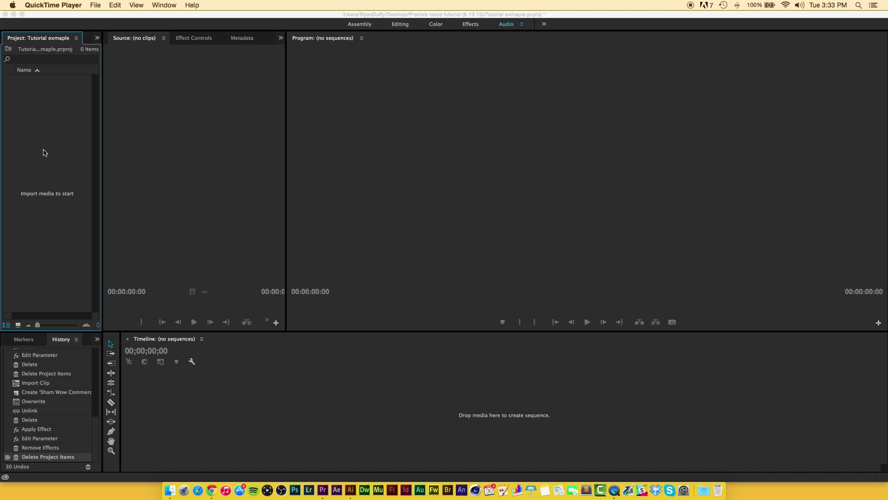
Import 'Sham Wow Commercial (USA).mp4' and build a new sequence from it on the timeline.
double_click(40, 115)
left_click(508, 59)
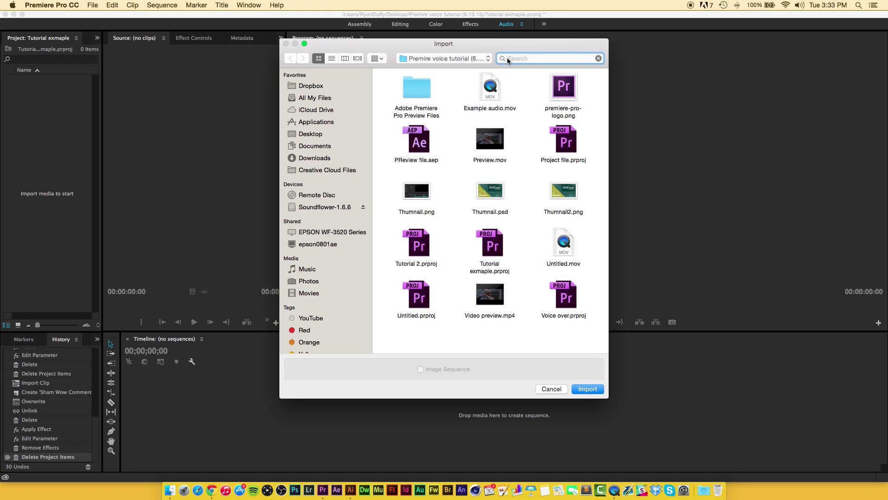
type("sham")
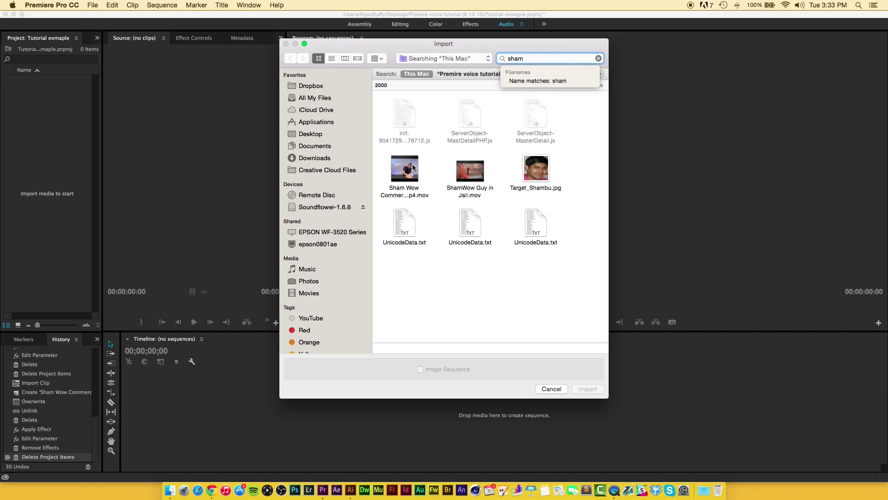
double_click(412, 168)
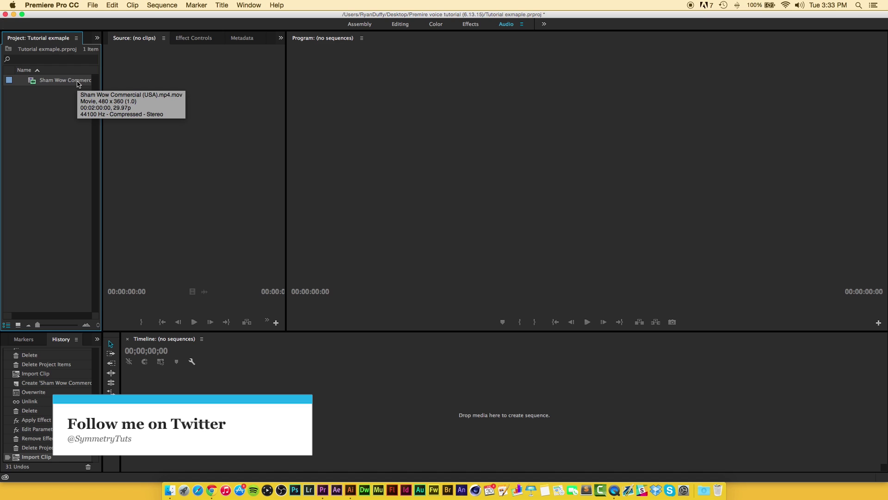
left_click_drag(78, 83, 327, 386)
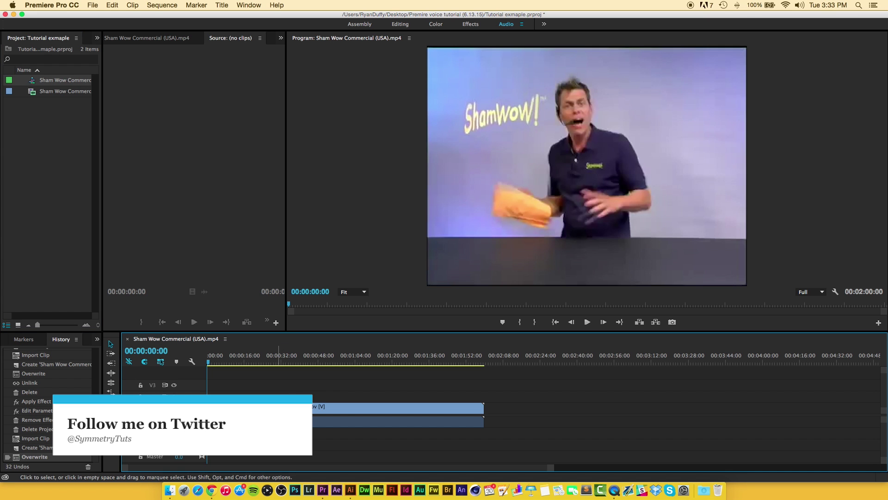
Select the Sham Wow clip on the timeline and preview its playback.
left_click(279, 407)
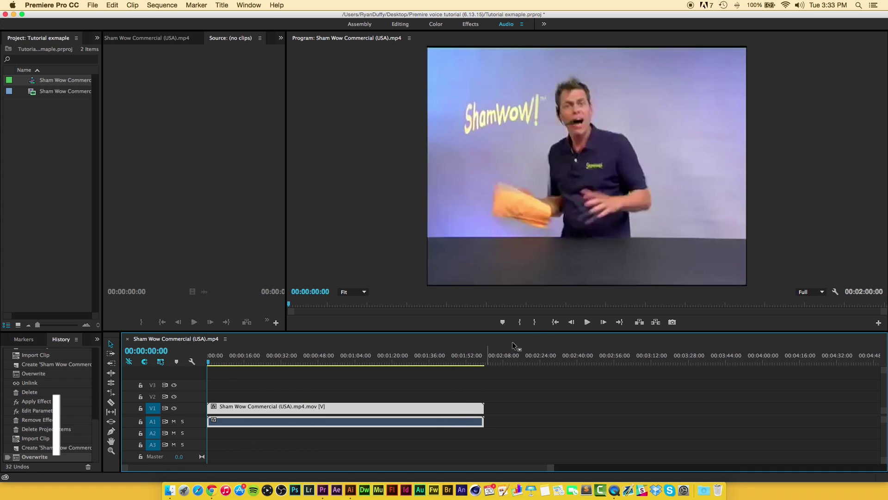
key("space")
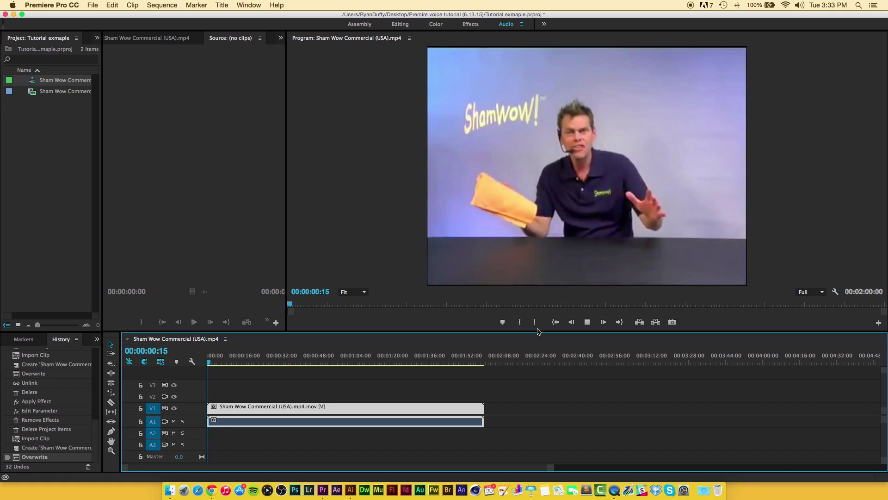
key("space")
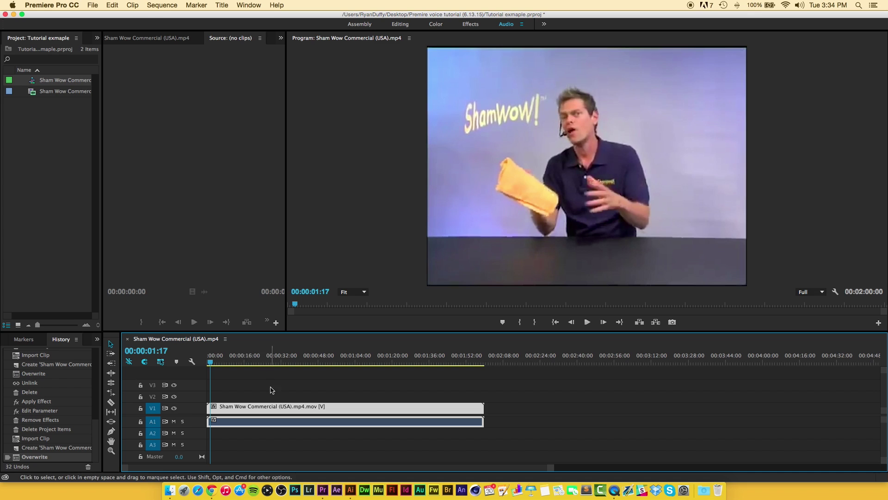
Unlink the clip's video from its audio, then select only the V1 video.
right_click(275, 407)
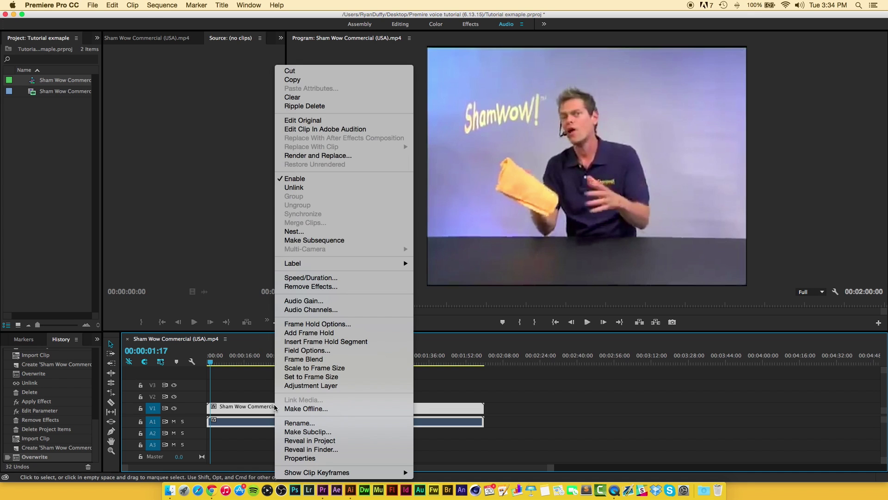
left_click(302, 188)
left_click(319, 378)
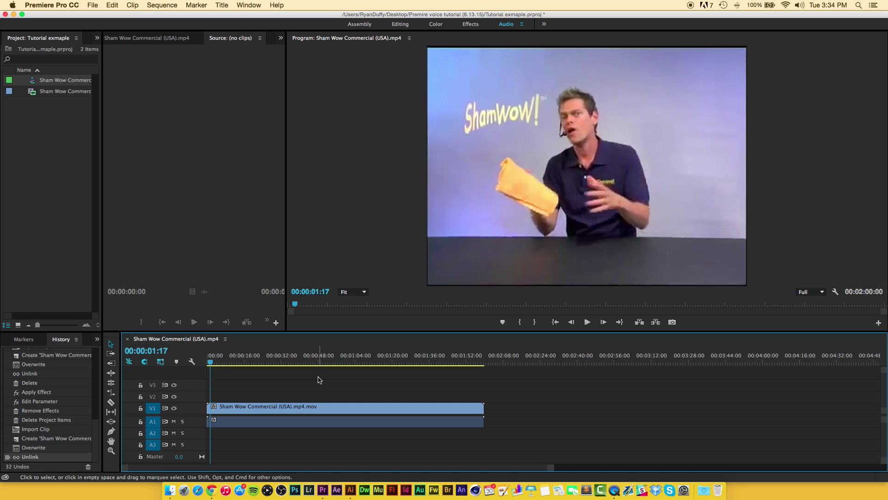
left_click(330, 407)
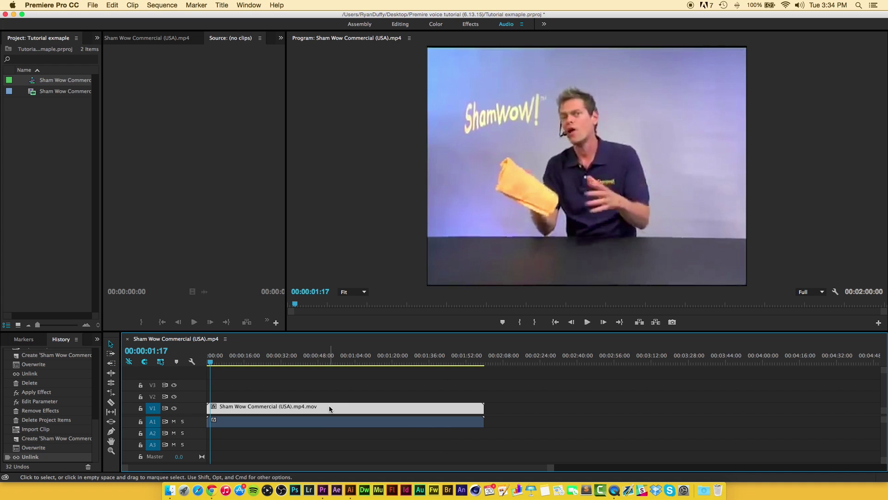
Delete the V1 video, return the playhead to the start, and enlarge Audio 1.
key("Delete")
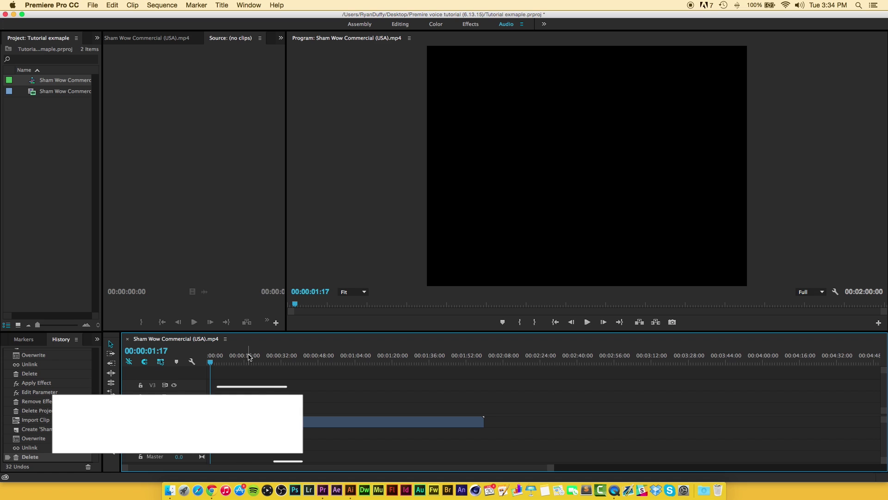
left_click_drag(249, 357, 195, 358)
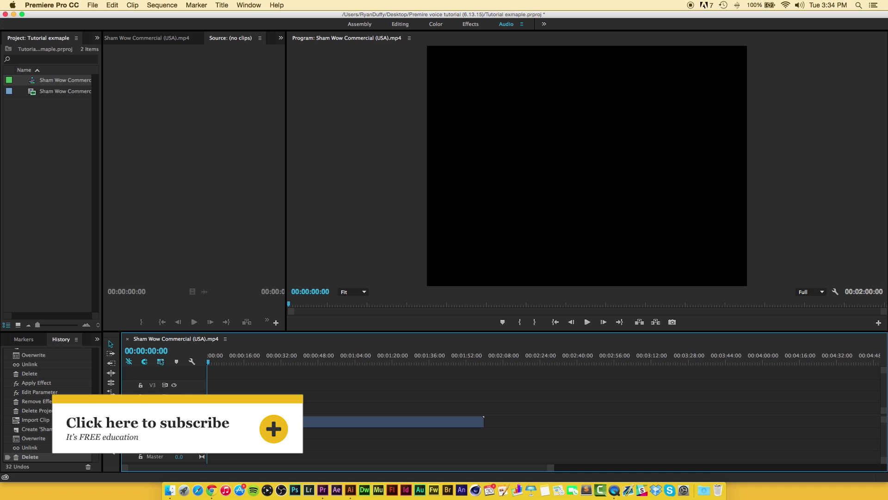
left_click_drag(176, 427, 176, 449)
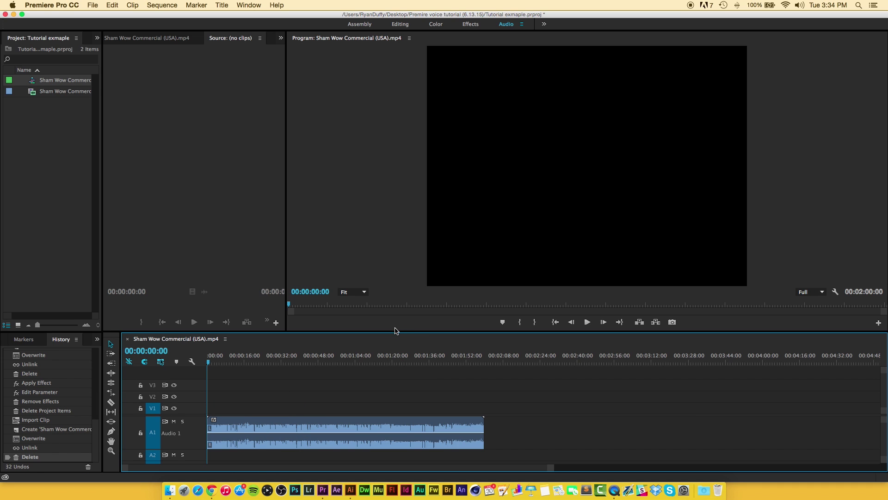
Search the Effects panel for 'high' and apply Highpass to the Sham Wow audio clip.
left_click(97, 38)
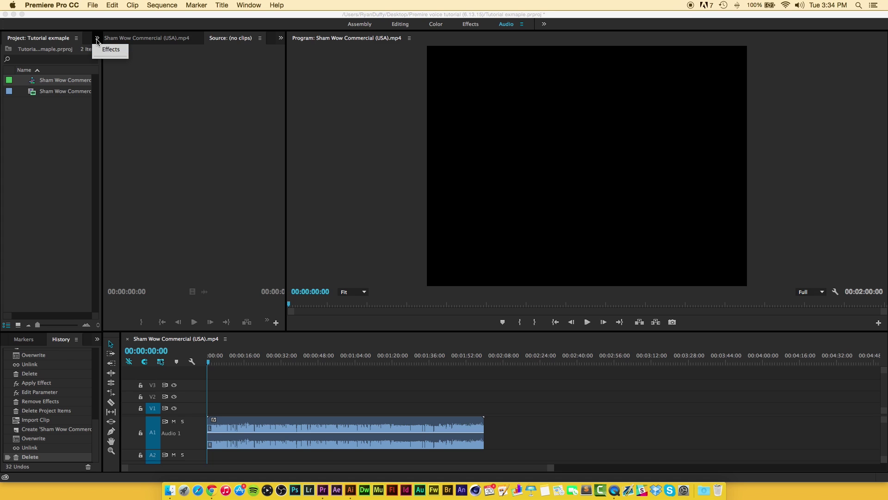
left_click(107, 50)
left_click(250, 5)
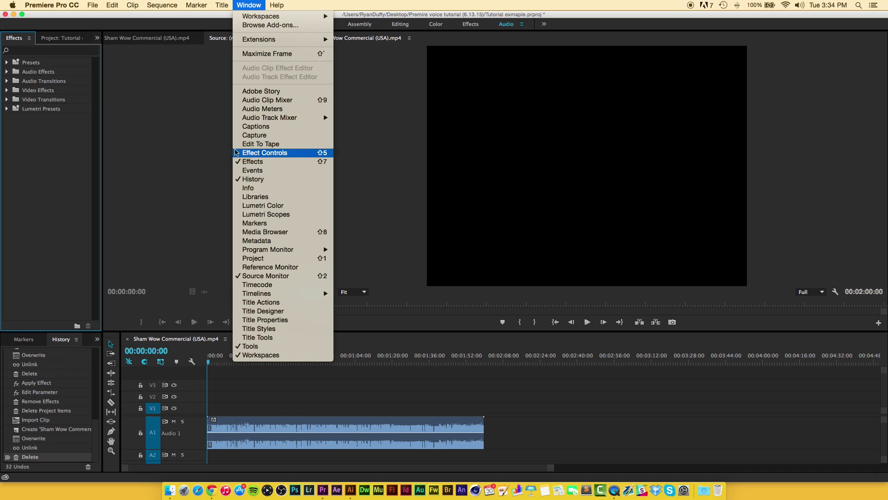
left_click(55, 101)
left_click(47, 49)
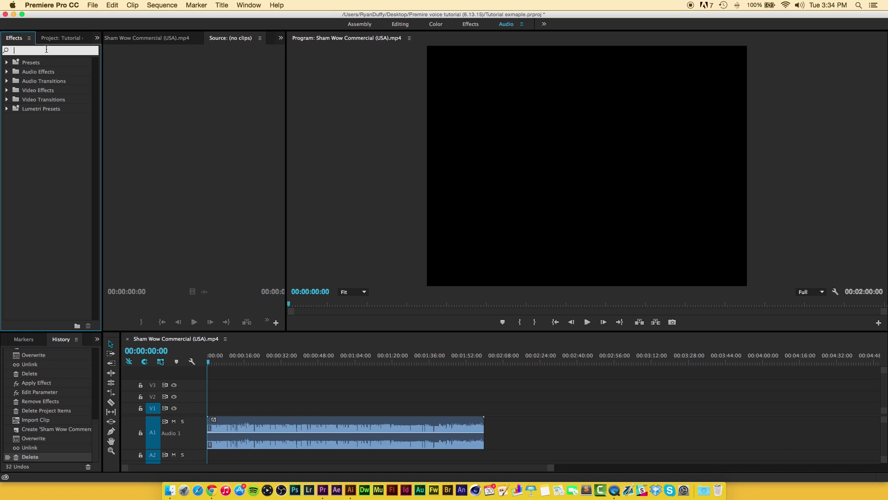
type("high")
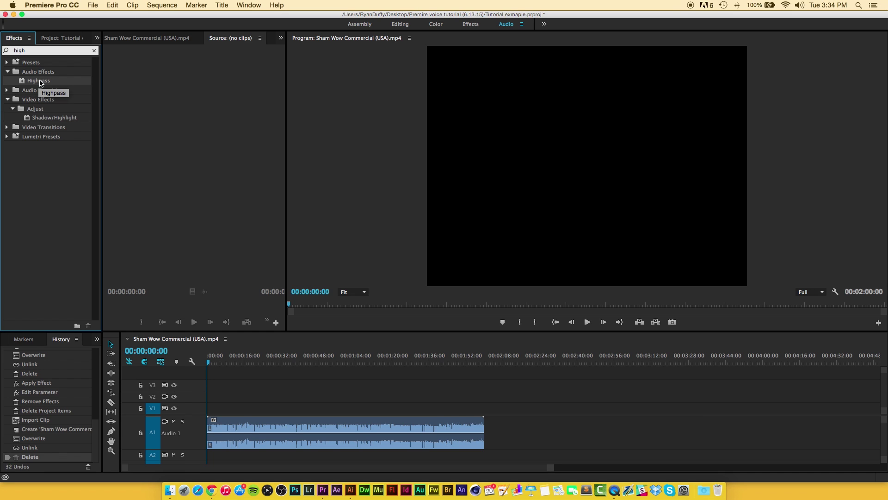
left_click_drag(40, 82, 252, 423)
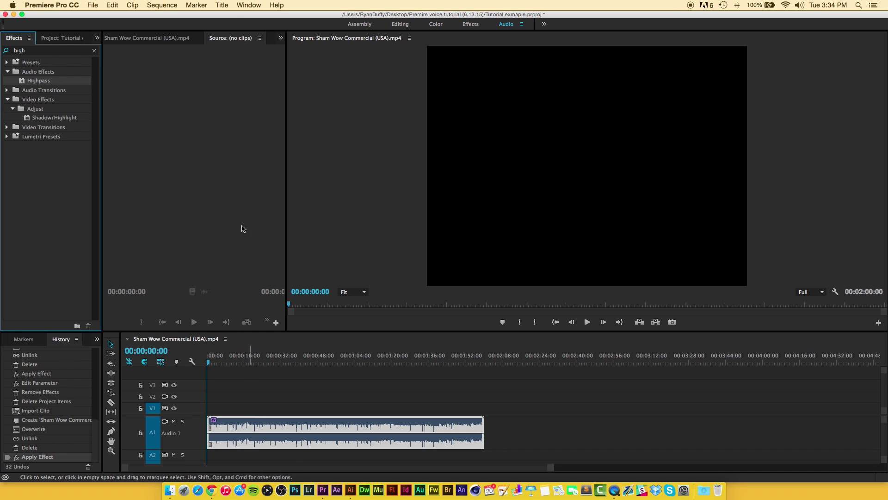
Bring up the Effect Controls panel beside the source monitor.
left_click(280, 38)
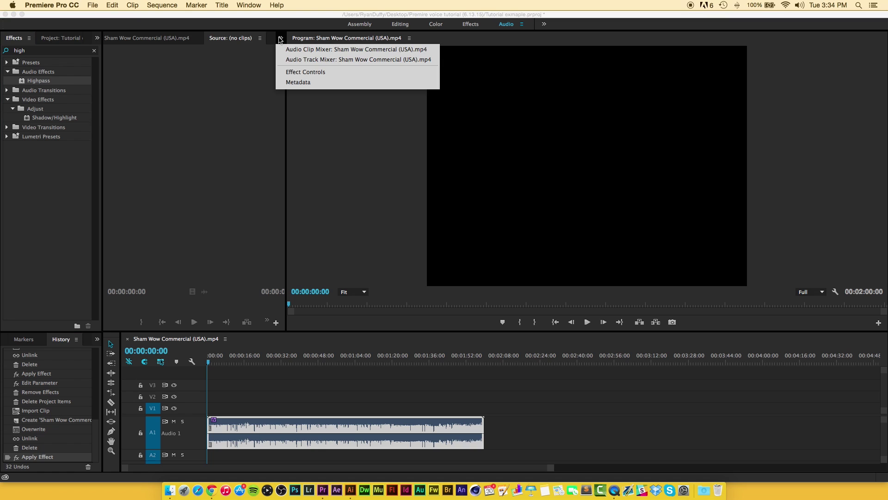
left_click(307, 75)
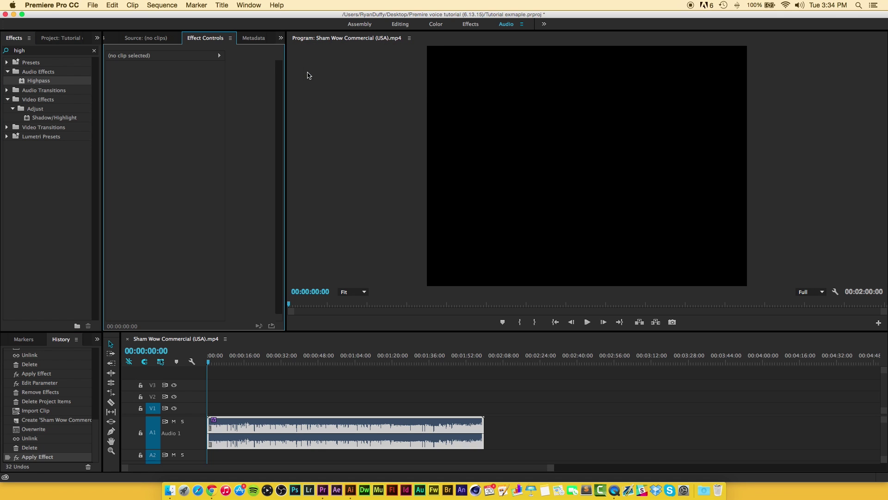
left_click(253, 6)
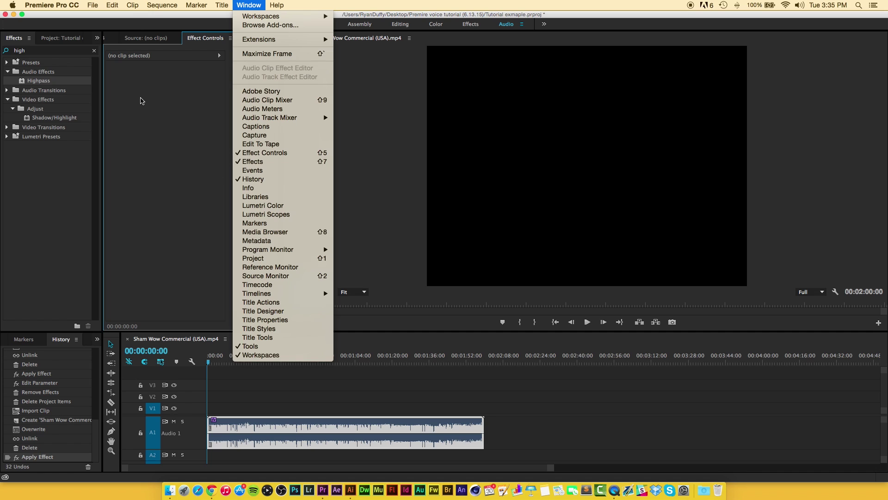
left_click(141, 101)
left_click(249, 38)
left_click(205, 38)
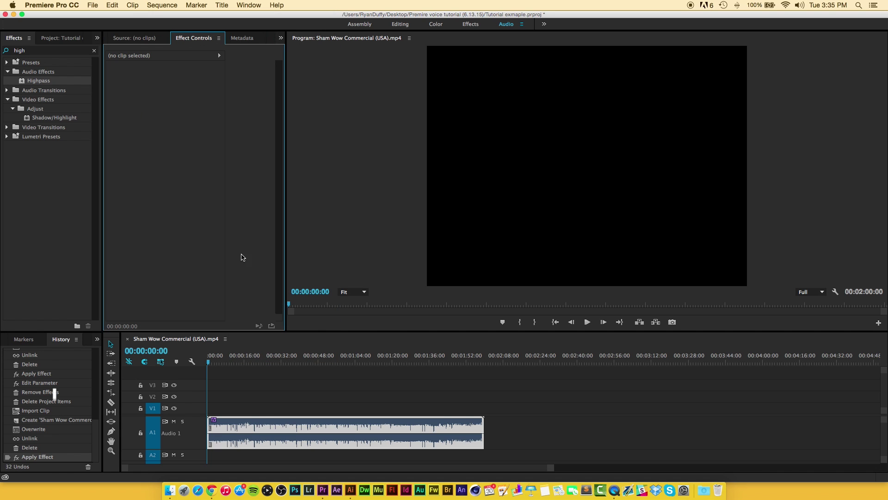
Select the audio clip and inspect its Volume, Channel Volume and Highpass (1373.5 Hz) effects.
left_click(241, 433)
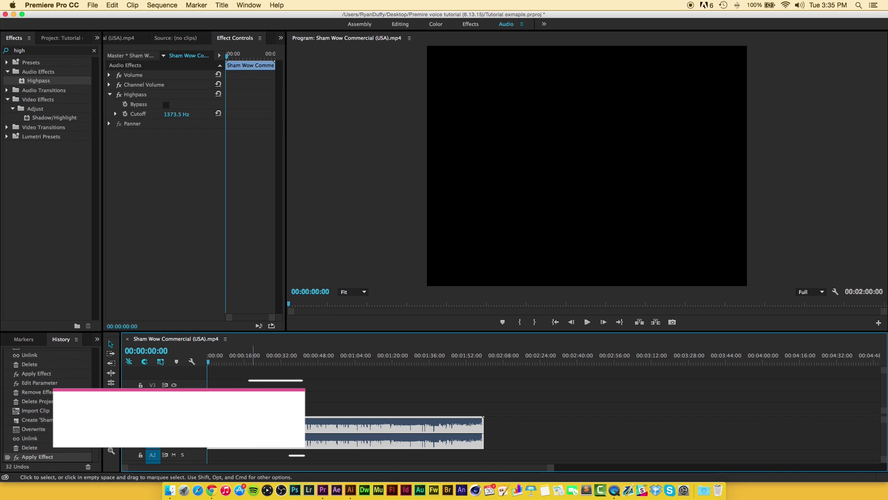
left_click(136, 76)
left_click(138, 86)
left_click(141, 95)
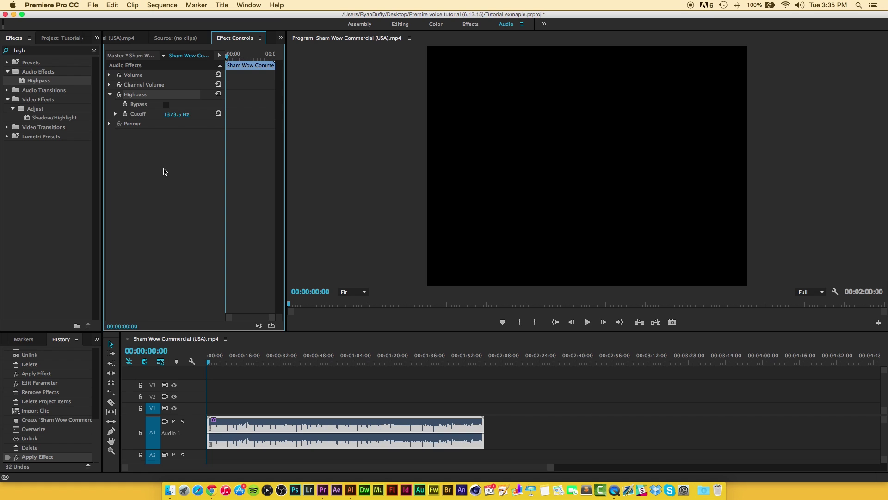
left_click(383, 442)
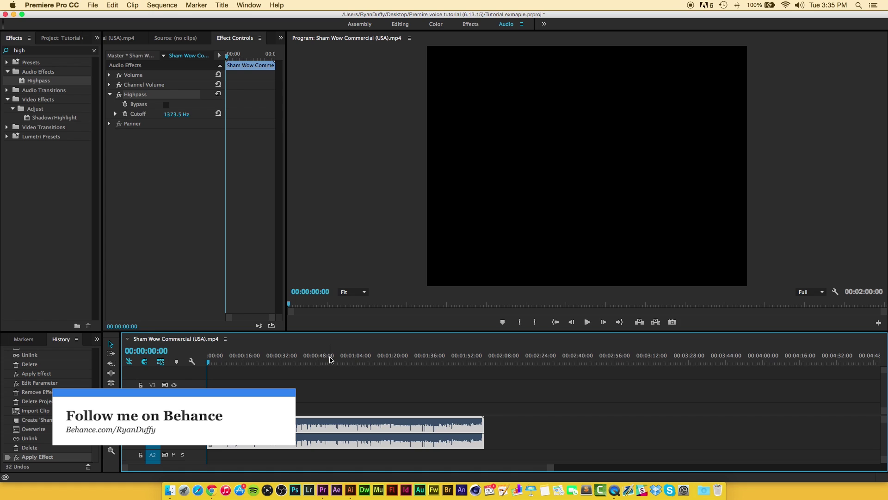
Lower the Highpass Cutoff to 850 Hz and play the clip to hear the result.
left_click(176, 113)
type("850")
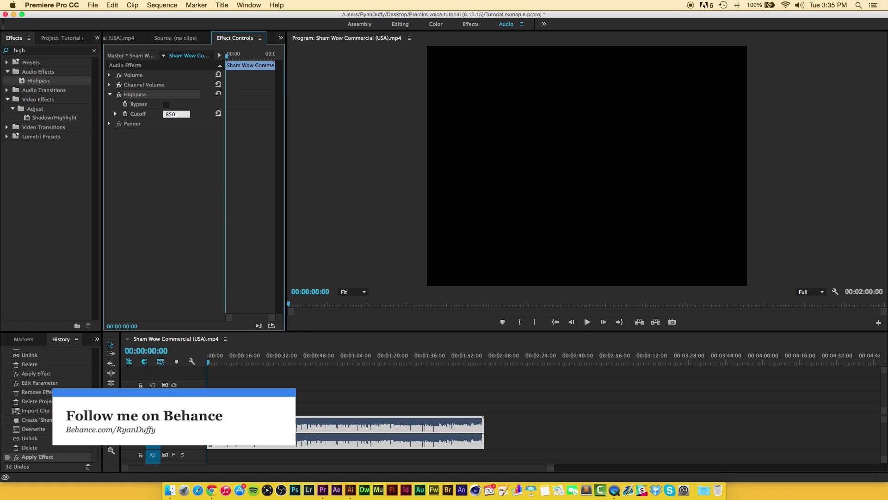
key("Return")
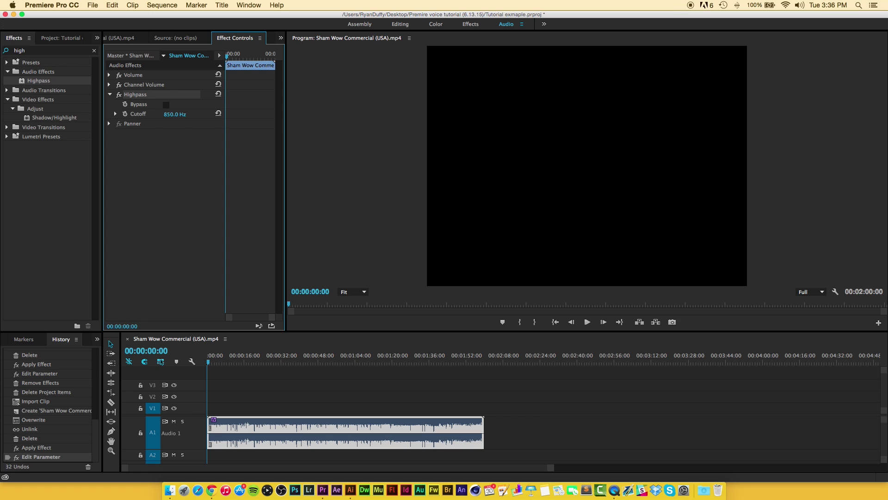
key("space")
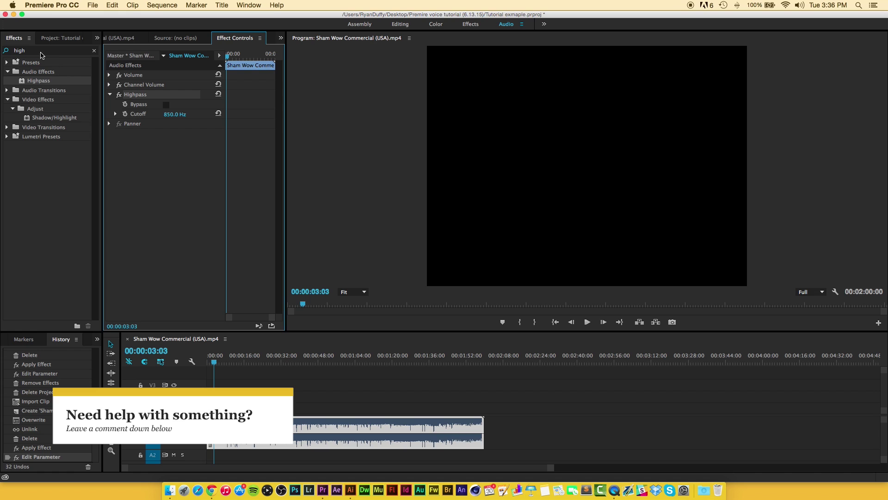
Search the Effects panel for 'low' and apply Lowpass to the audio clip.
left_click_drag(40, 55, 2, 57)
type("low")
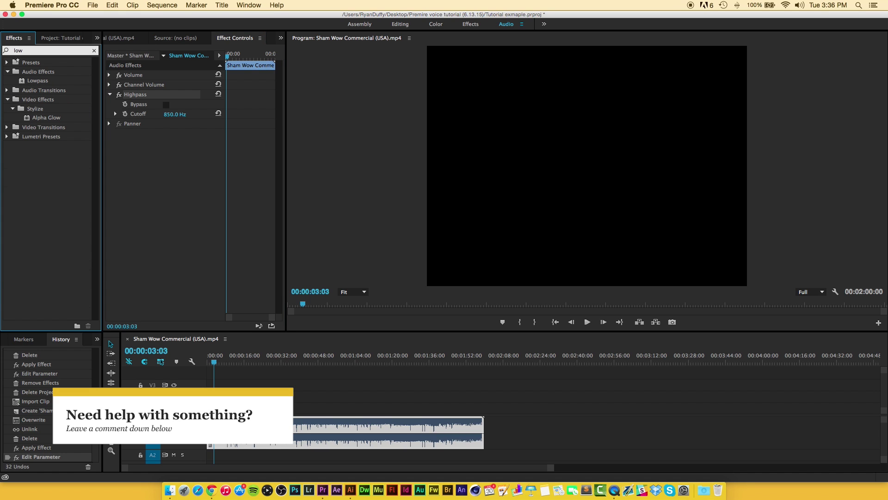
left_click_drag(37, 80, 264, 435)
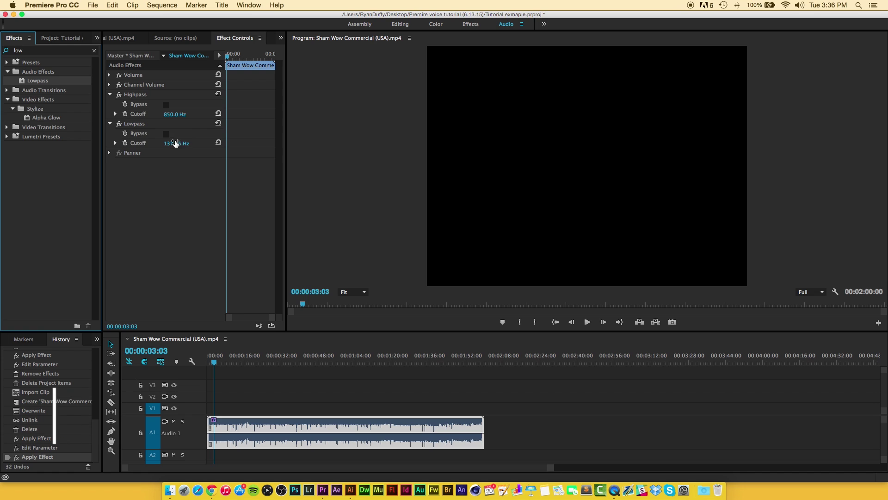
Set the Lowpass Cutoff to 5100 Hz and play from the start to hear both filters.
left_click(174, 143)
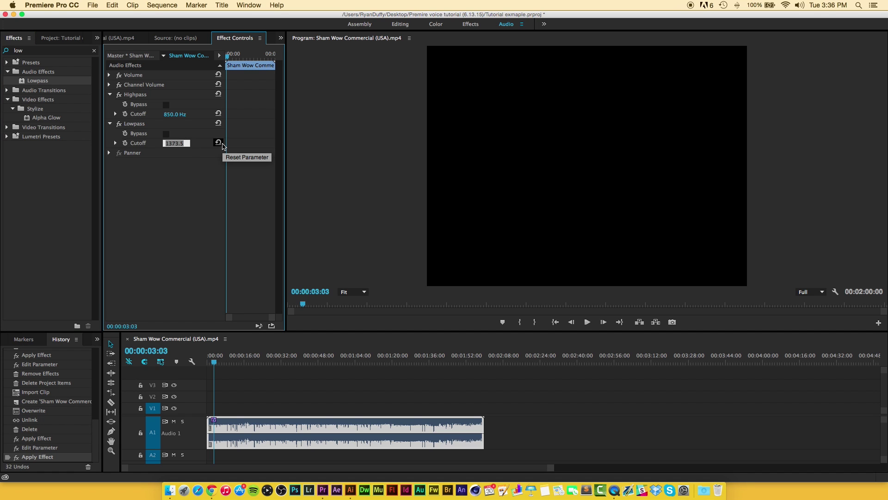
type("5100")
key("Return")
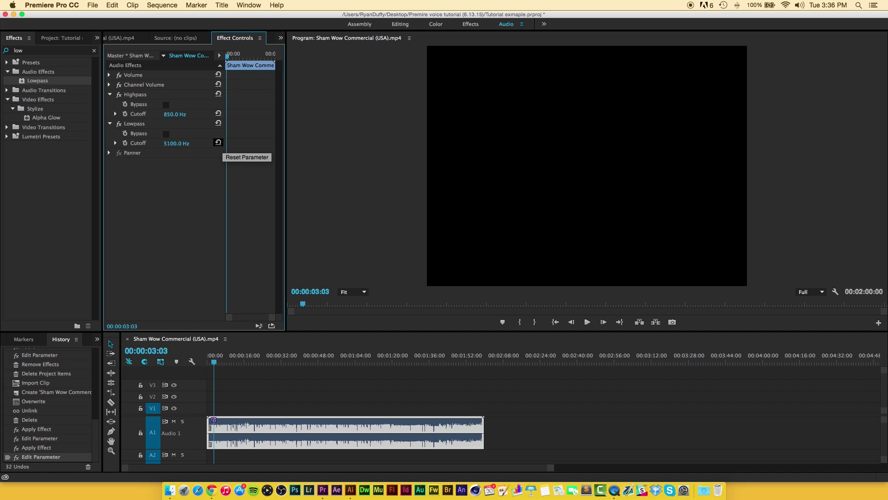
left_click(205, 359)
key("space")
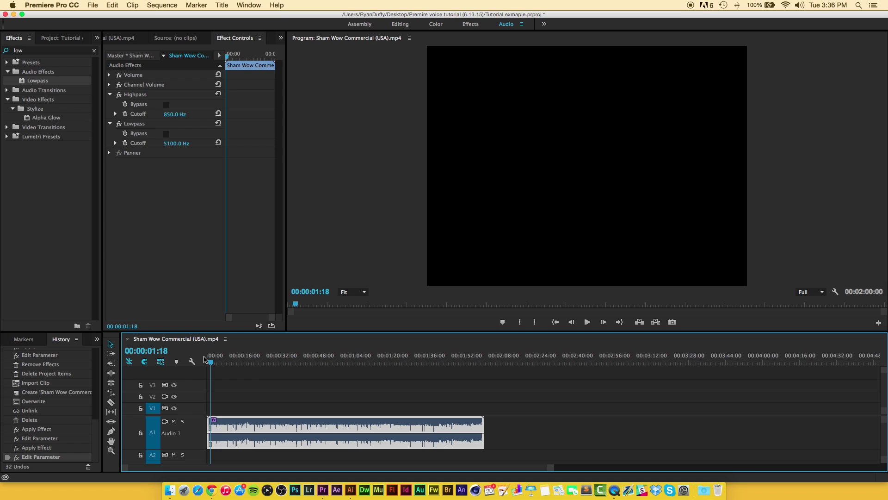
key("space")
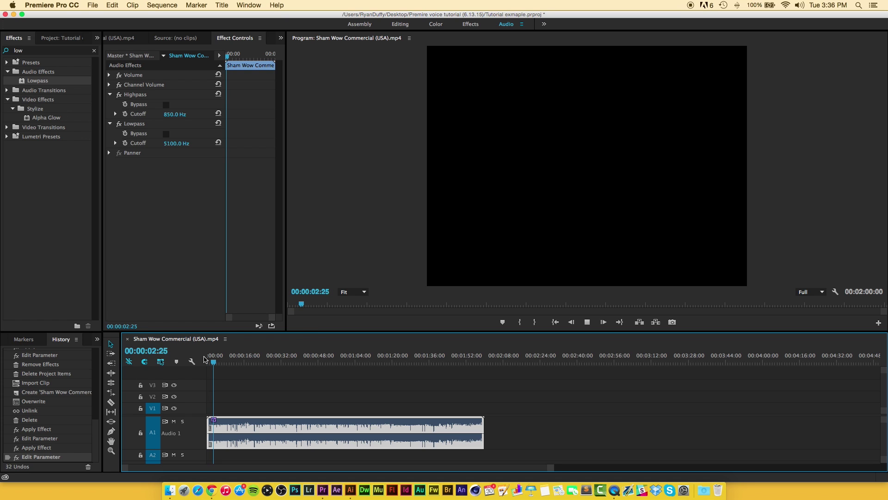
key("space")
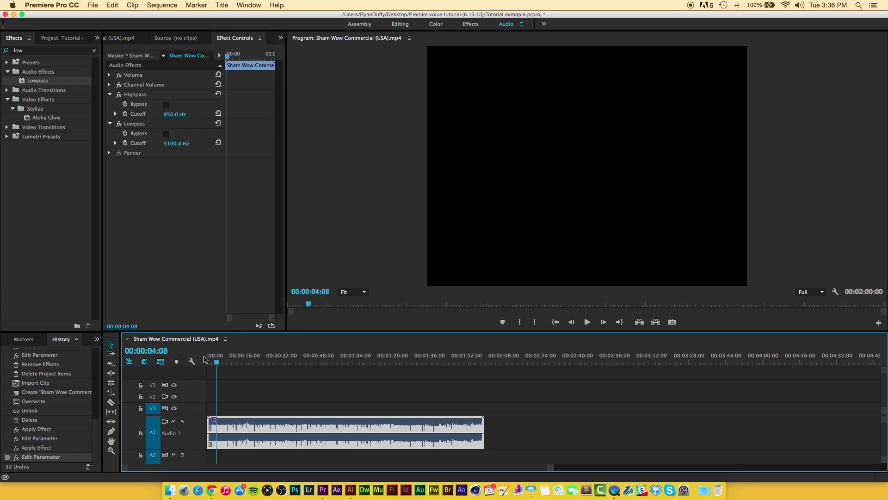